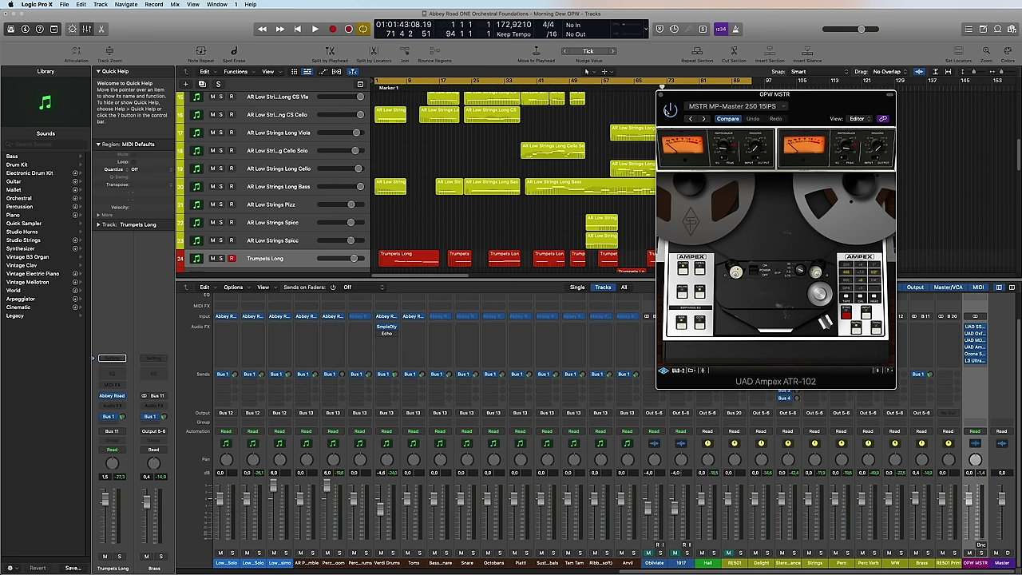
Step: View the Ampex ATR-102 and Ozone 5 Imager settings on the OPW MSTR channel and close the imager
left_click_drag(848, 98, 849, 96)
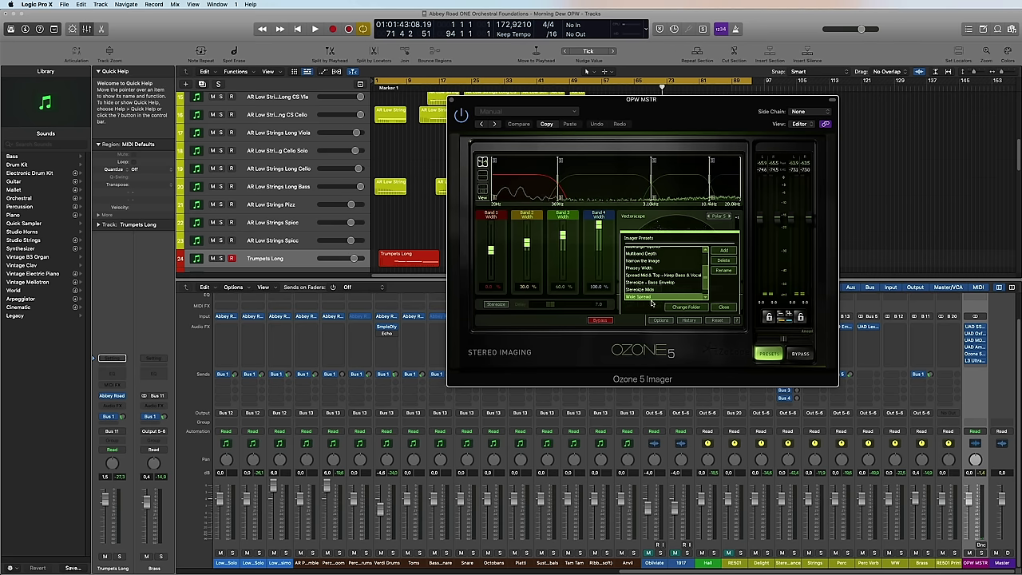
left_click(453, 102)
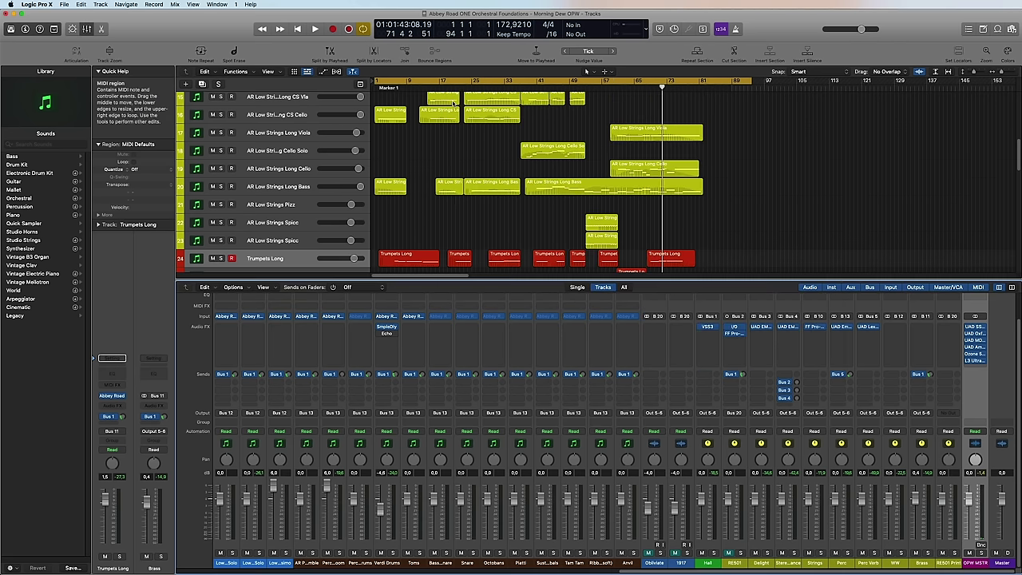
Step: Open the L3 UltraMaximizer on the OPW MSTR channel and load its Hi Res CD Master factory preset
left_click(975, 361)
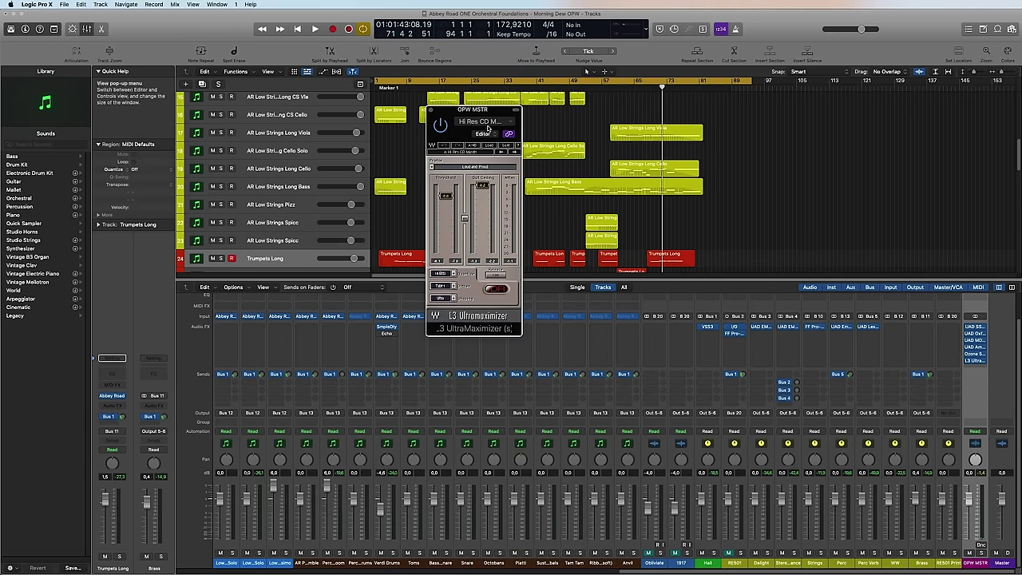
left_click(484, 122)
mouse_move(502, 276)
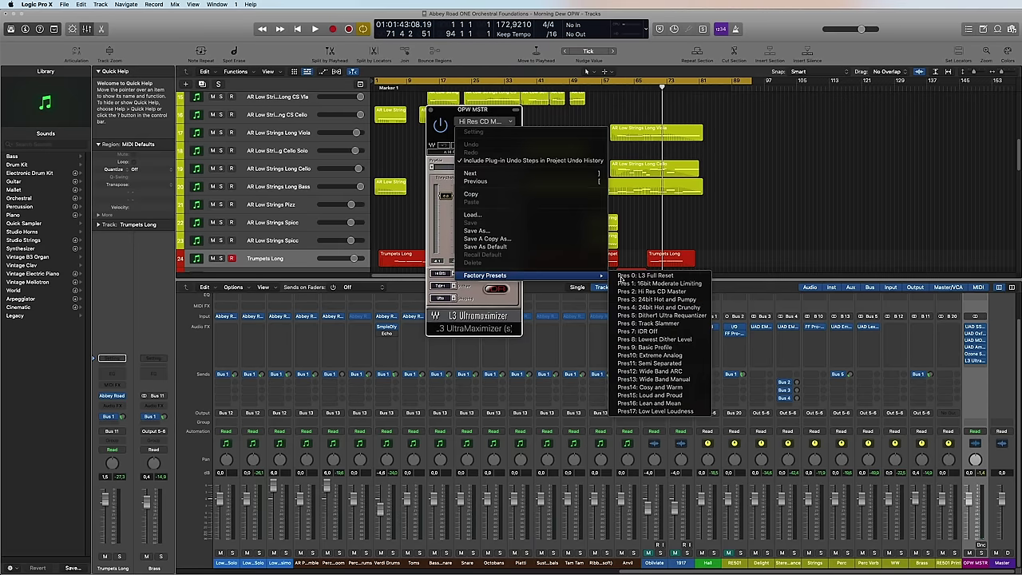
left_click(656, 292)
left_click_drag(479, 109, 688, 103)
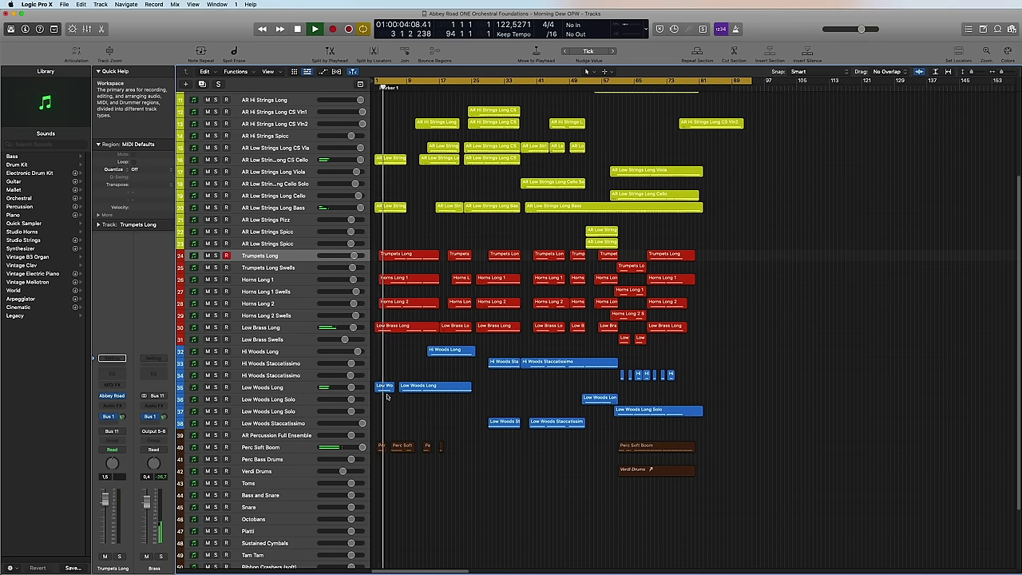
Step: Examine the notes and modulation curves of the opening Trumpets, Horns and Low Brass Long regions in the Piano Roll during playback
scroll(387, 395, "up", 2)
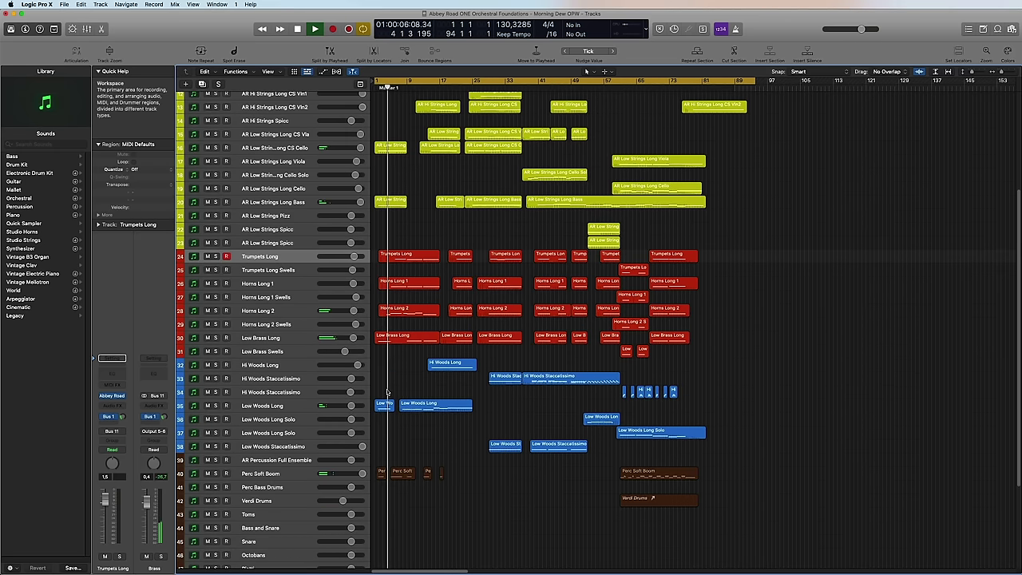
left_click_drag(393, 372, 403, 254)
key("p")
key("super+Left")
key("super+Left")
key("super+Left")
key("super+Left")
key("super+Left")
left_click(274, 504)
scroll(308, 488, "left", 1)
left_click(274, 504)
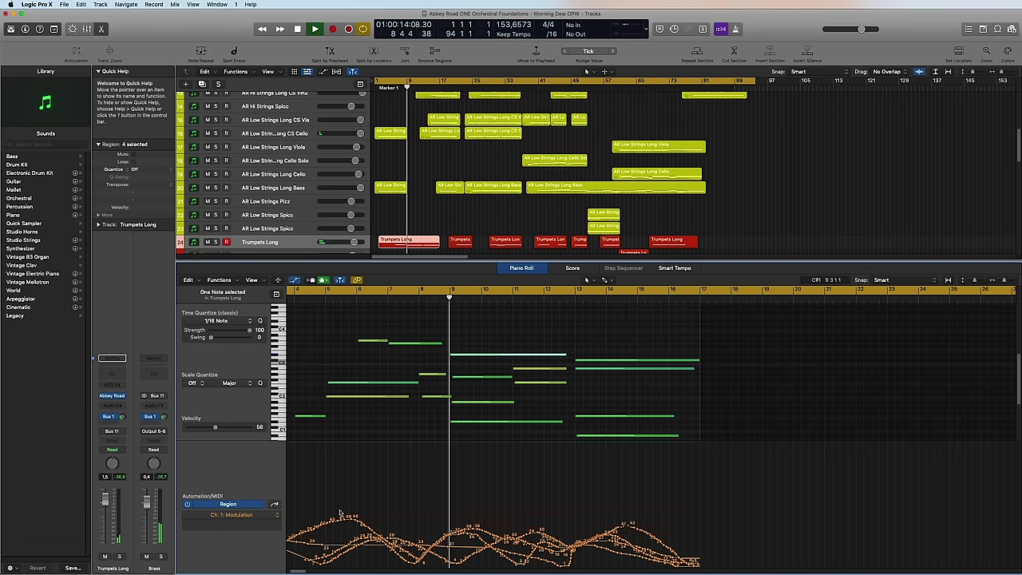
key("super+Left")
key("super+Left")
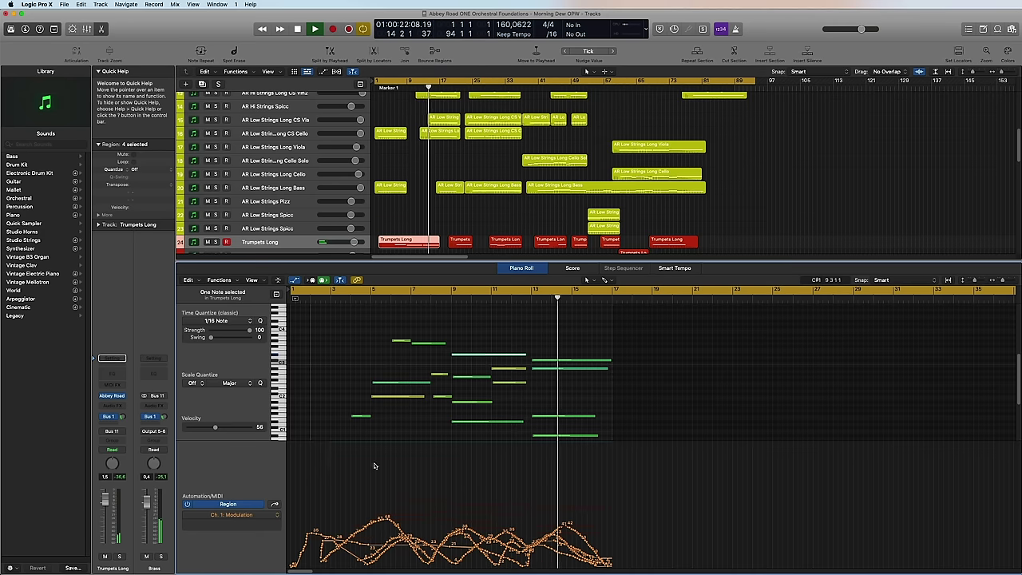
key("e")
Step: Examine the Hi Strings CS Vln2, Low Strings CS Via, CS Cello and Long Bass regions around bar 17 in the Piano Roll
scroll(441, 230, "up", 3)
left_click_drag(436, 89, 455, 244)
key("e")
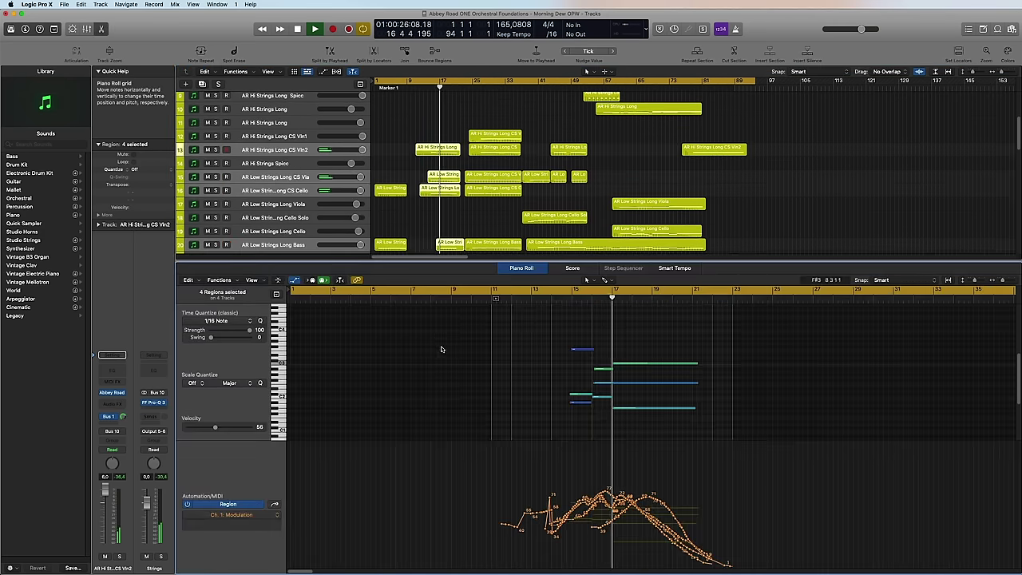
left_click(444, 349, "ctrl+alt")
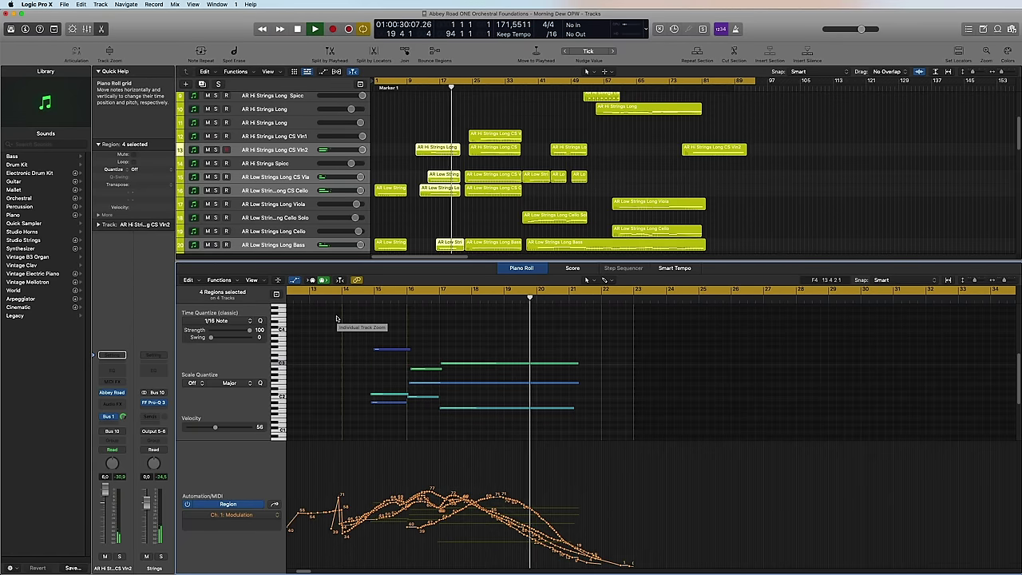
key("e")
Step: Examine the modulation of the second Trumpets, Horns and Low Brass Long regions, ending at bar 25, in the Piano Roll
left_click_drag(462, 394, 460, 305)
key("e")
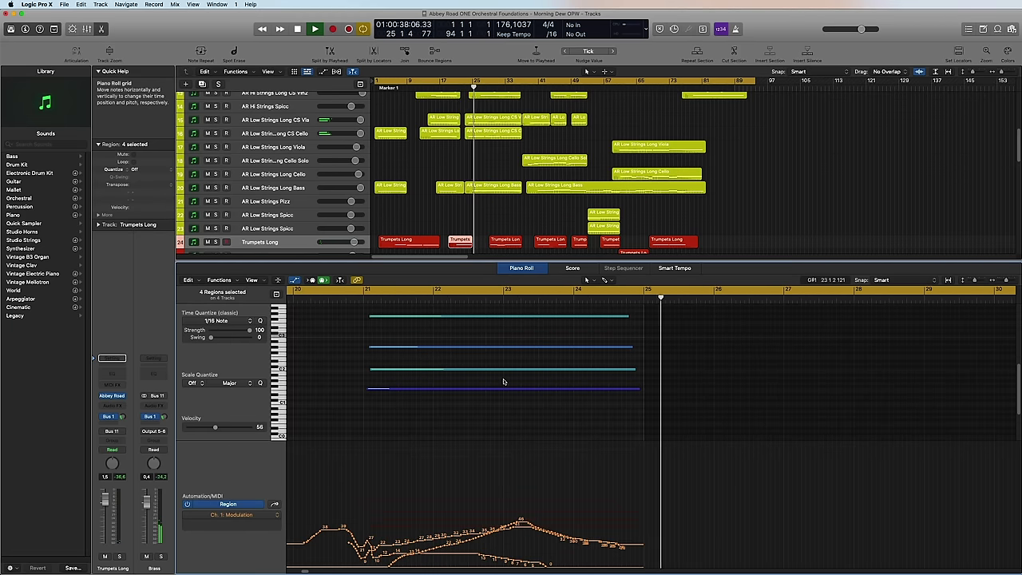
key("e")
Step: Examine the high and low string regions leading up to bar 37 together in the Piano Roll, then close it
left_click_drag(484, 101, 492, 256)
key("e")
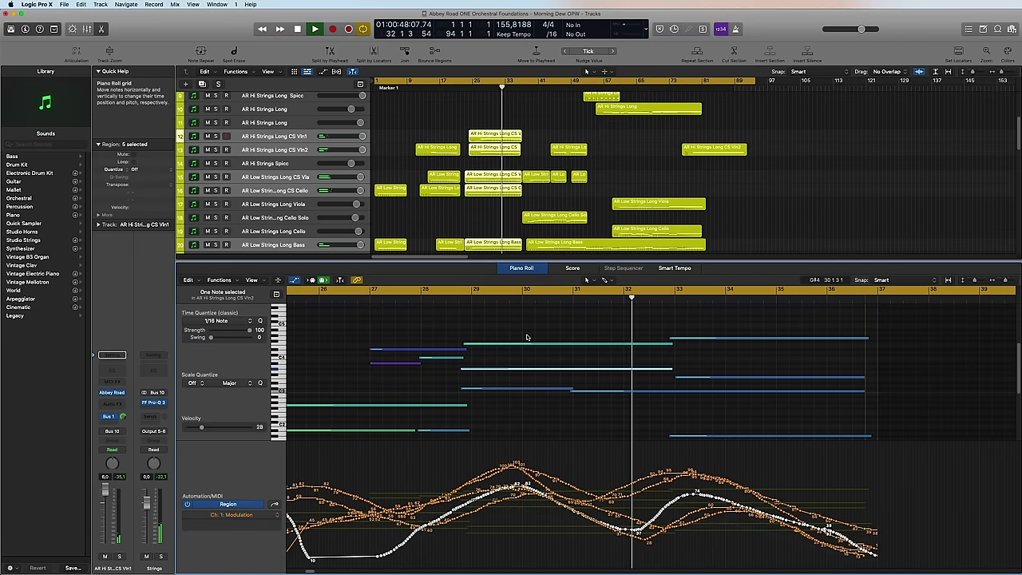
key("p")
Step: Examine the notes and velocities of the Hi and Low Woods Staccatissimo regions from bar 29 in the Piano Roll
scroll(467, 291, "down", 2)
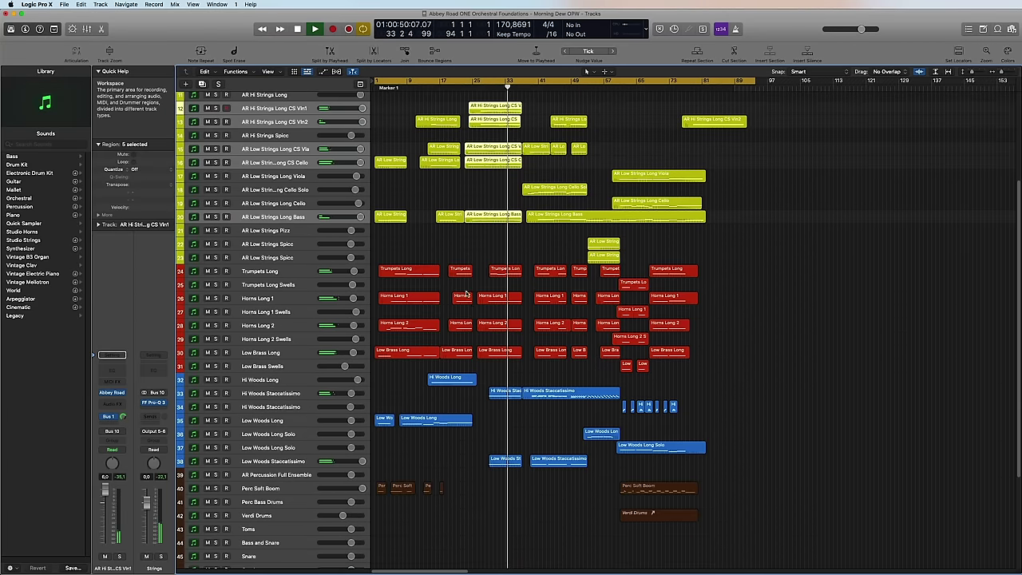
left_click_drag(505, 471, 505, 387)
double_click(505, 389)
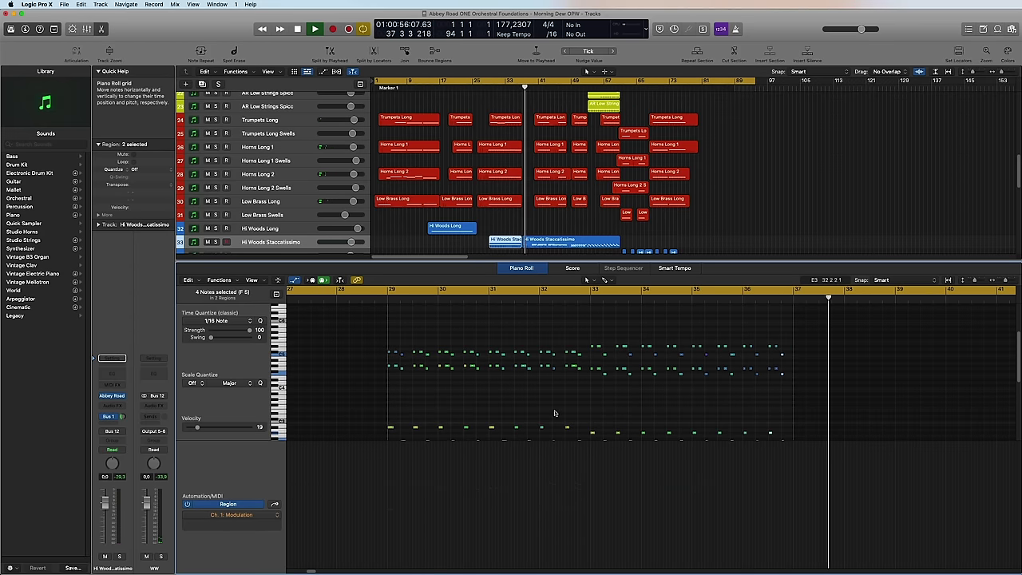
left_click(549, 241, "shift")
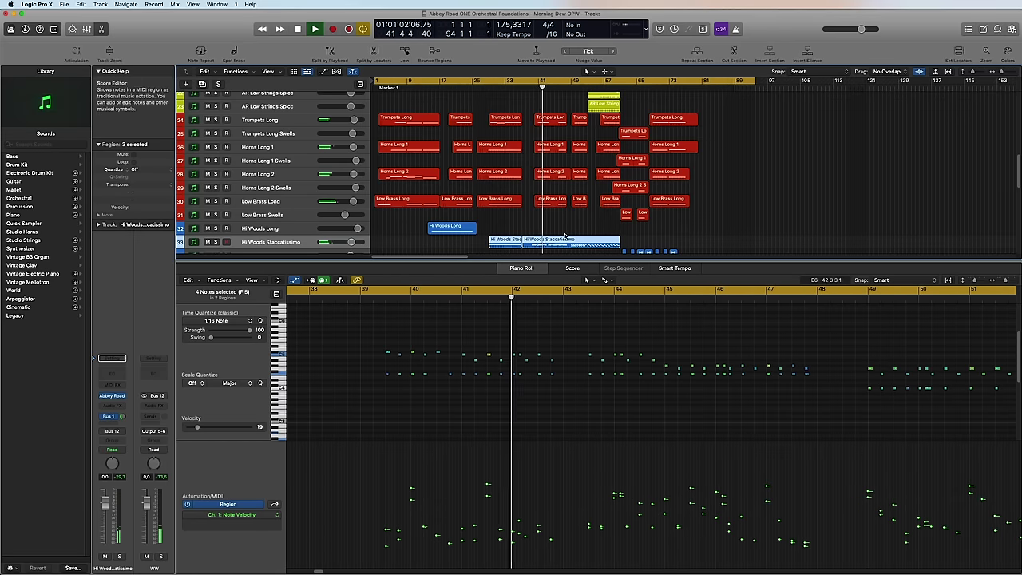
key("p")
Step: Examine the string regions around bar 52 in the Piano Roll, cycling the automation lane through expression and note velocity
scroll(543, 272, "up", 3)
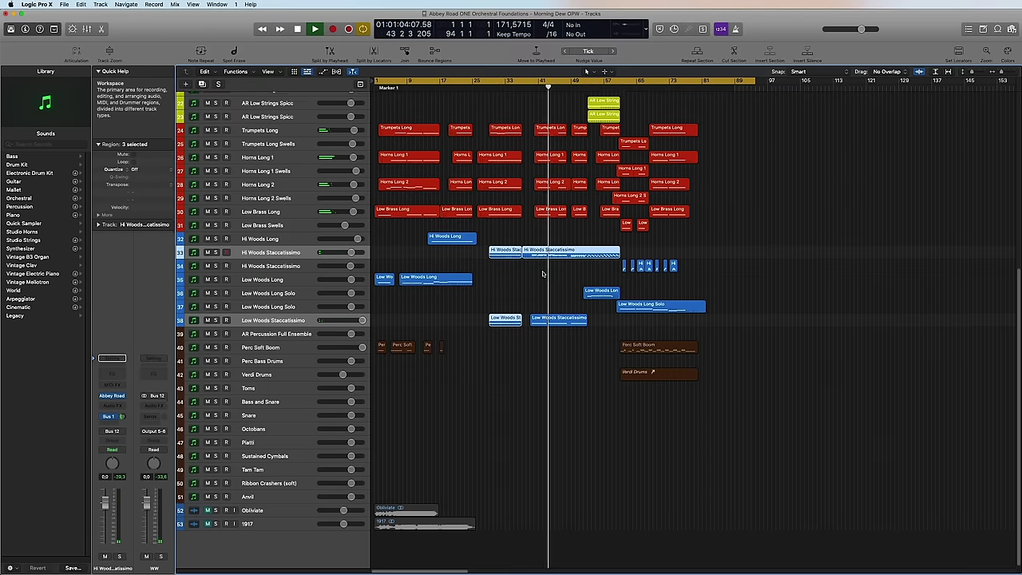
scroll(543, 273, "up", 3)
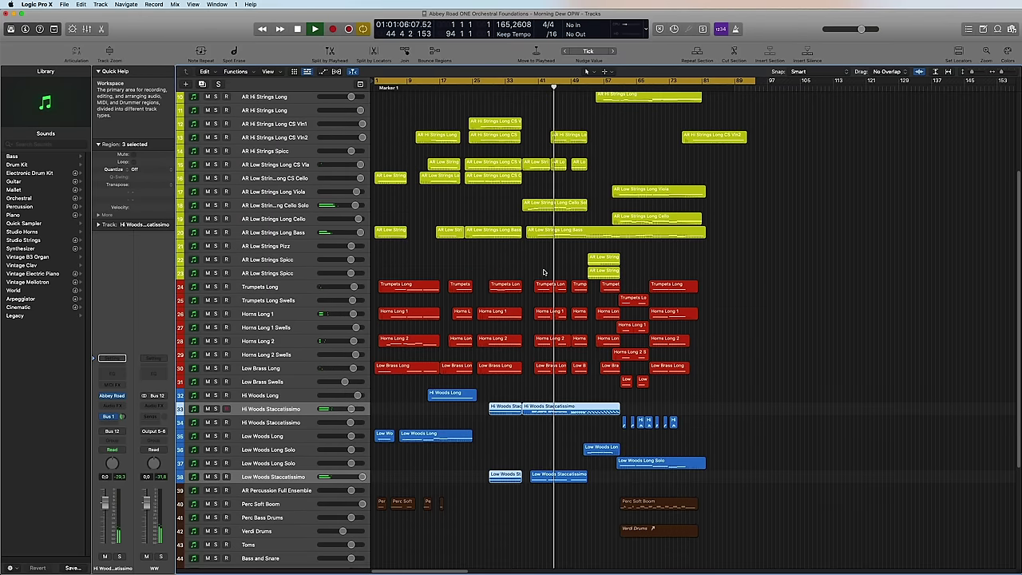
scroll(544, 271, "up", 1)
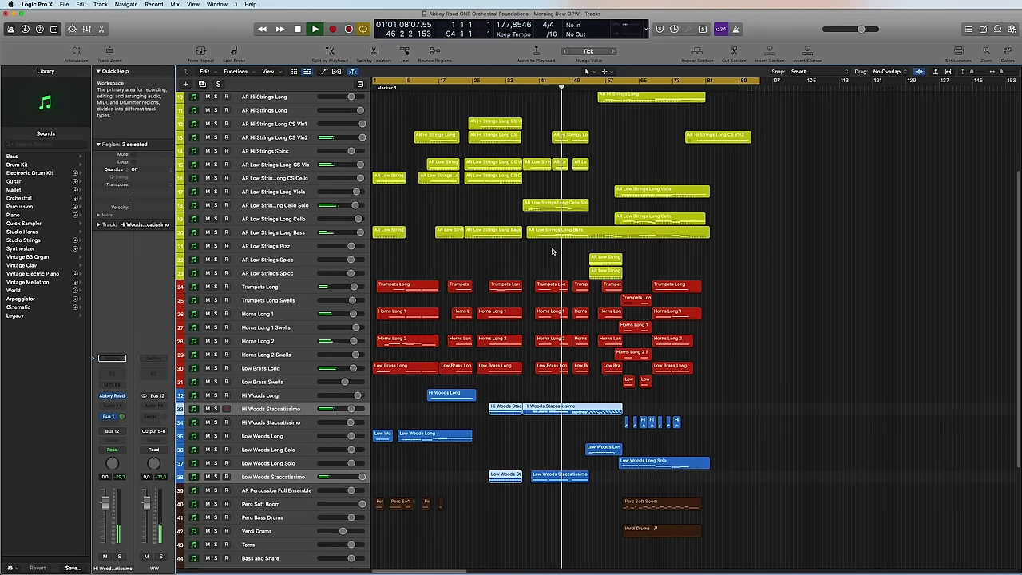
scroll(534, 292, "right", 2)
scroll(535, 291, "left", 1)
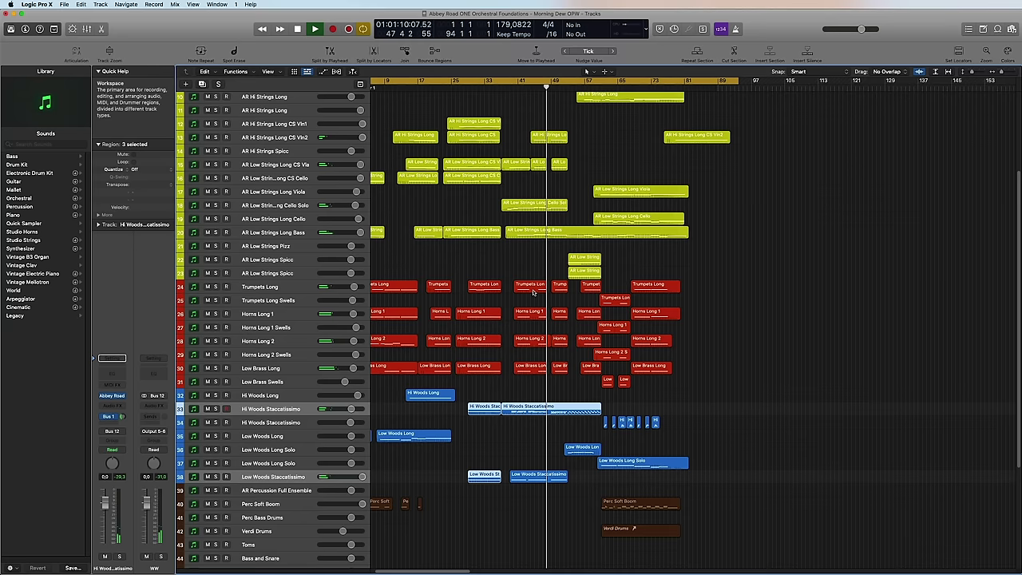
scroll(533, 291, "up", 1)
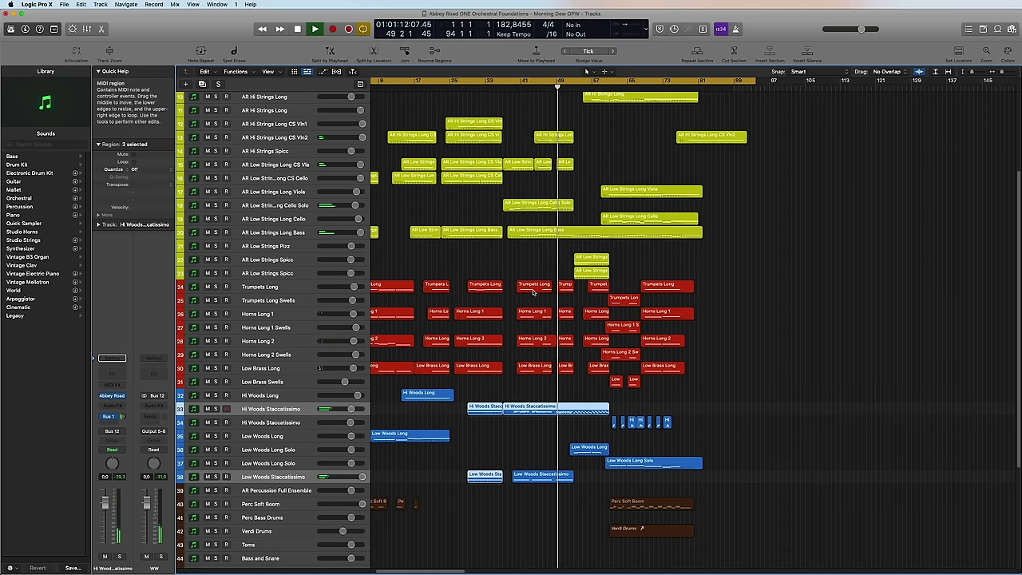
scroll(547, 160, "up", 2)
left_click_drag(557, 106, 595, 336)
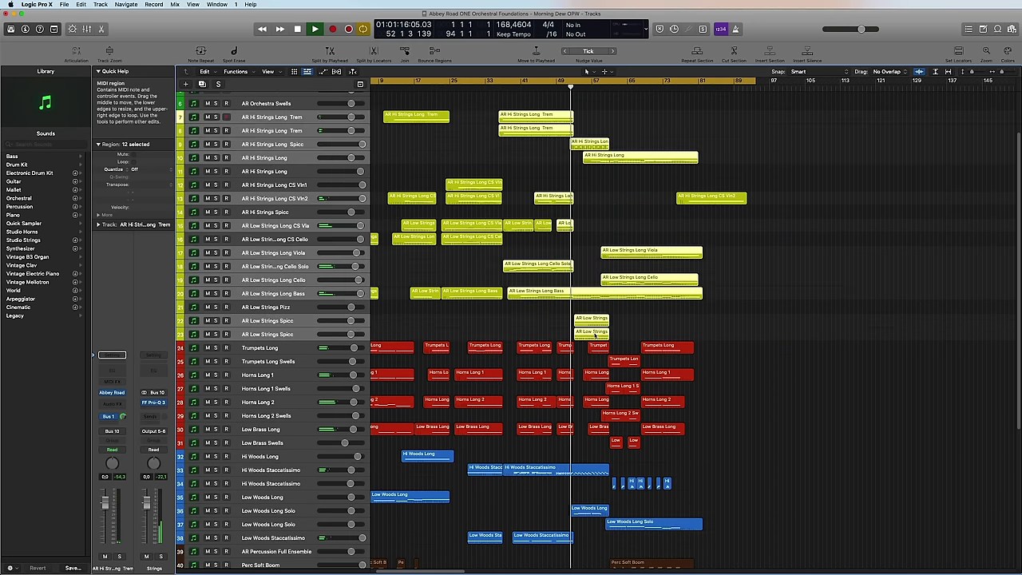
key("p")
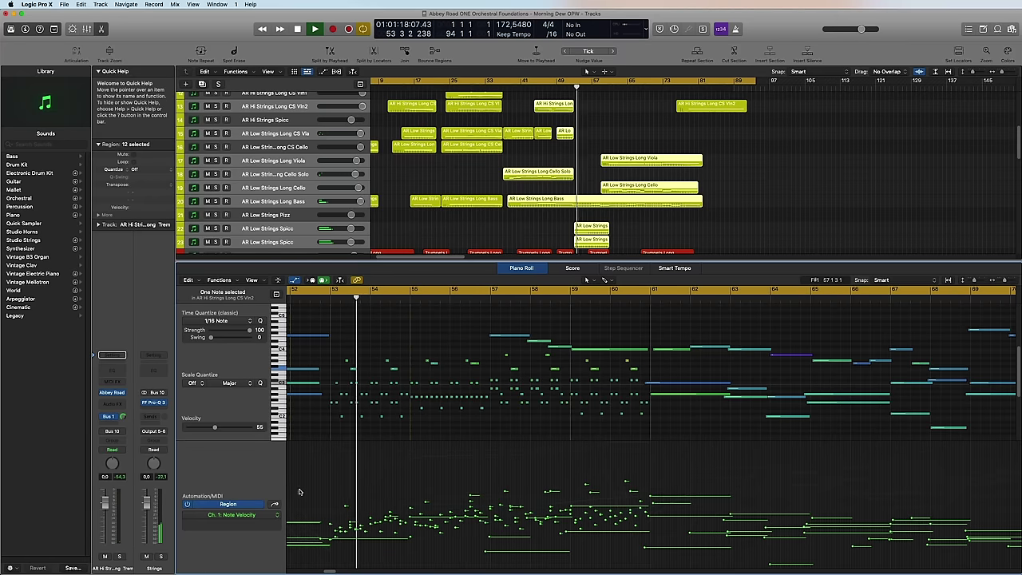
left_click(275, 505)
left_click(275, 504)
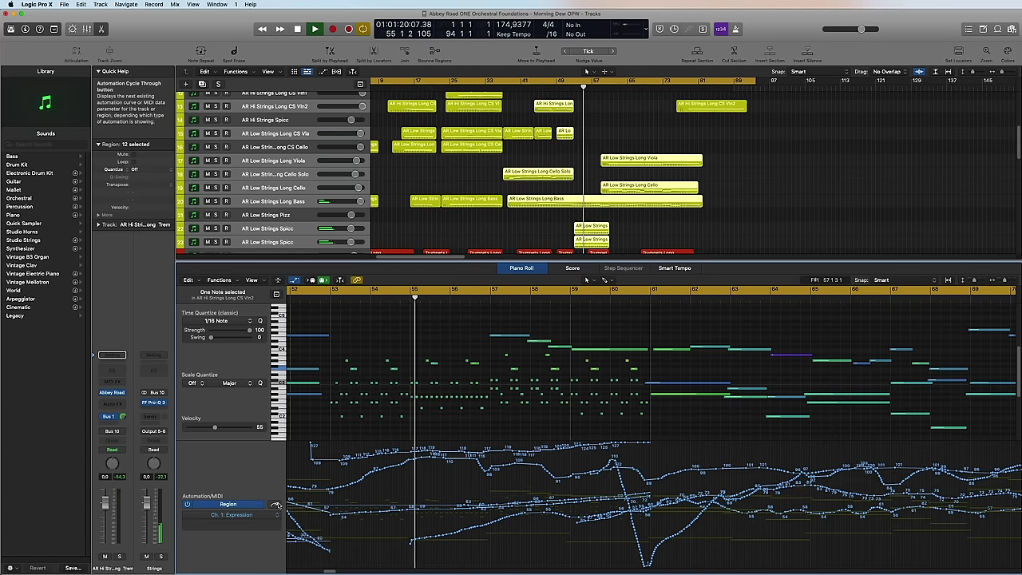
left_click(274, 505)
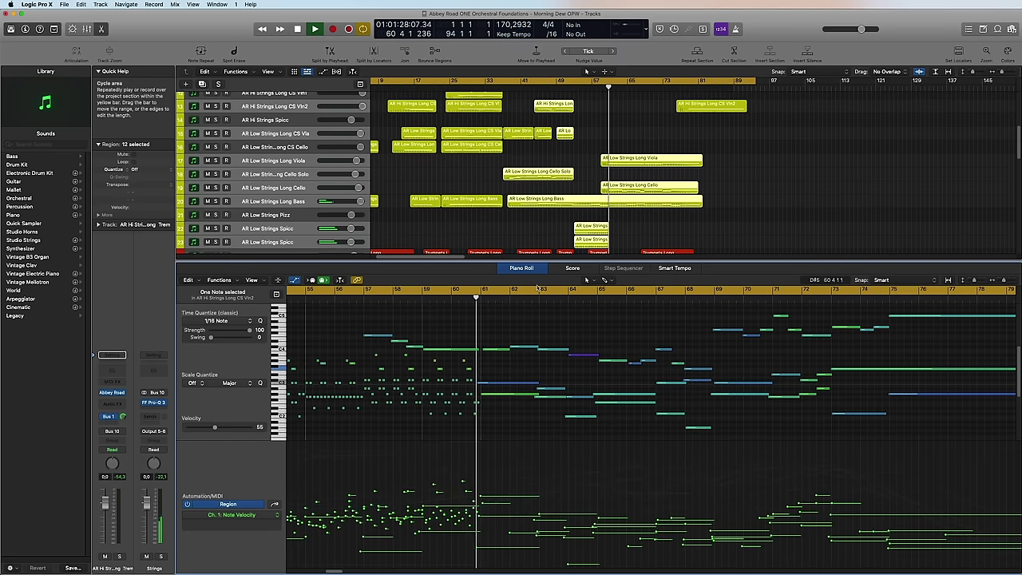
key("p")
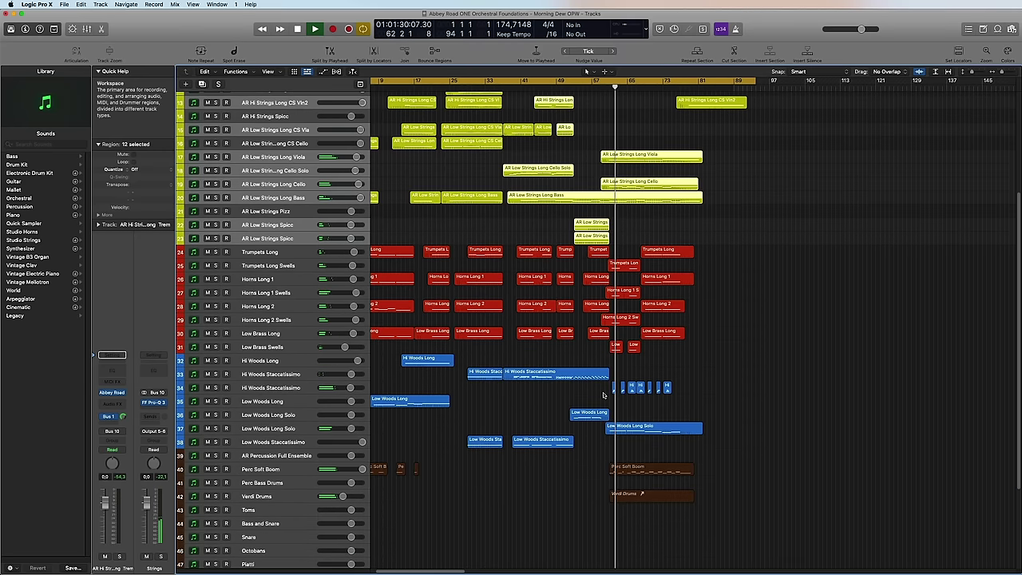
Step: Examine the short Hi Woods Staccatissimo regions between bars 61 and 75 in the Piano Roll
left_click(631, 388)
key("p")
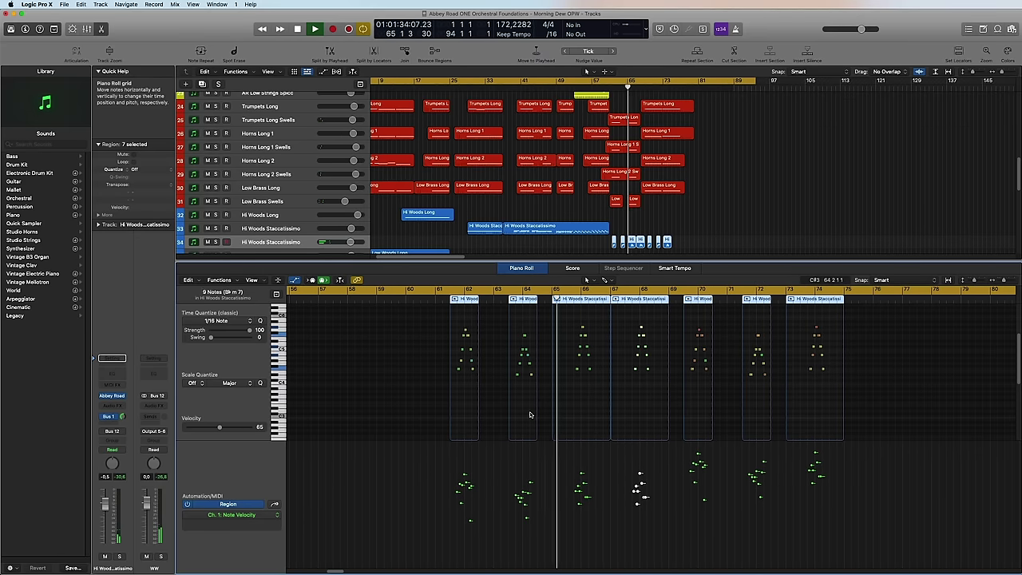
key("p")
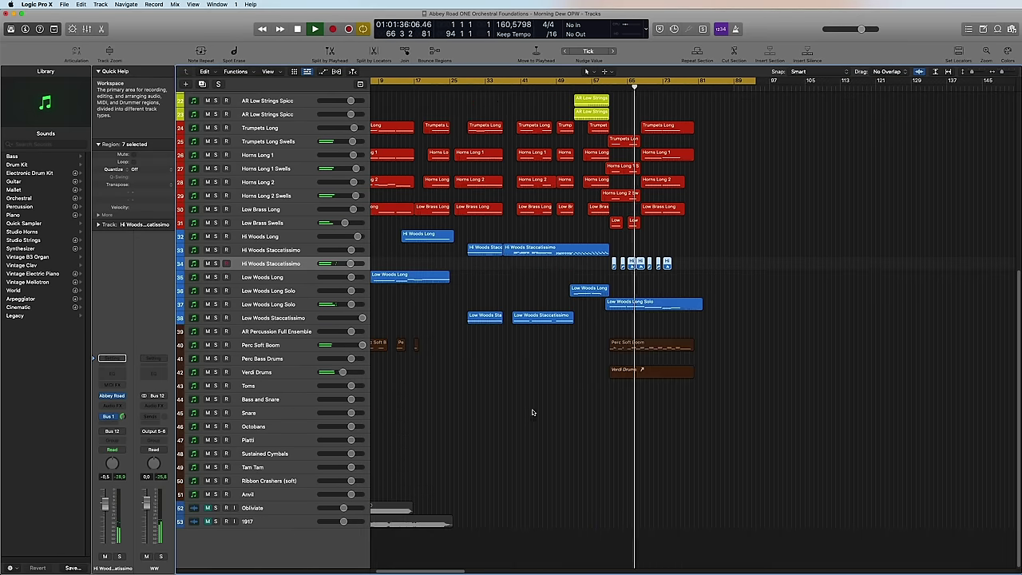
Step: Examine the notes of the Perc Soft Boom and Verdi Drums regions from bar 61 in the Piano Roll
scroll(575, 403, "right", 2)
left_click_drag(617, 326, 616, 374)
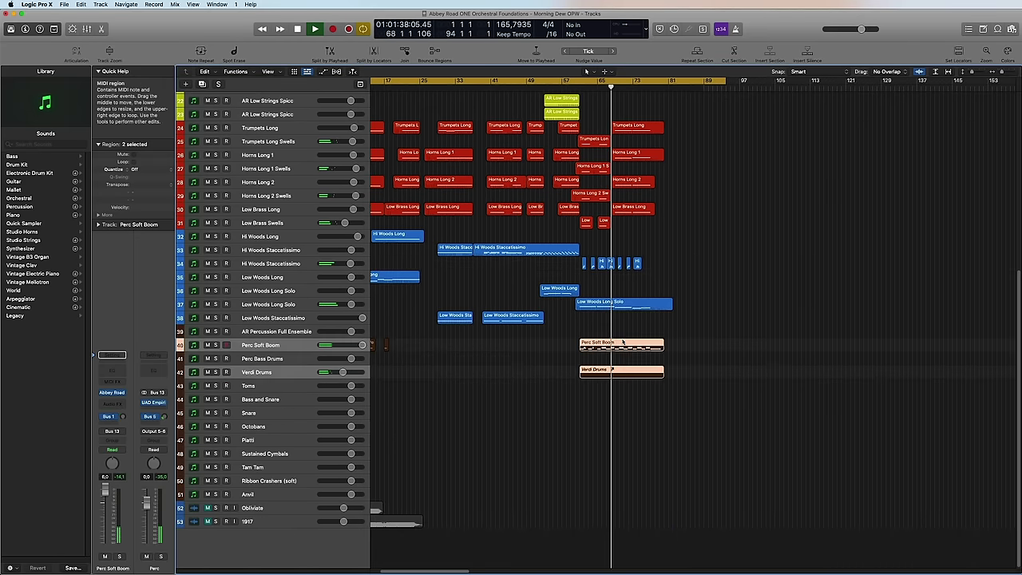
key("p")
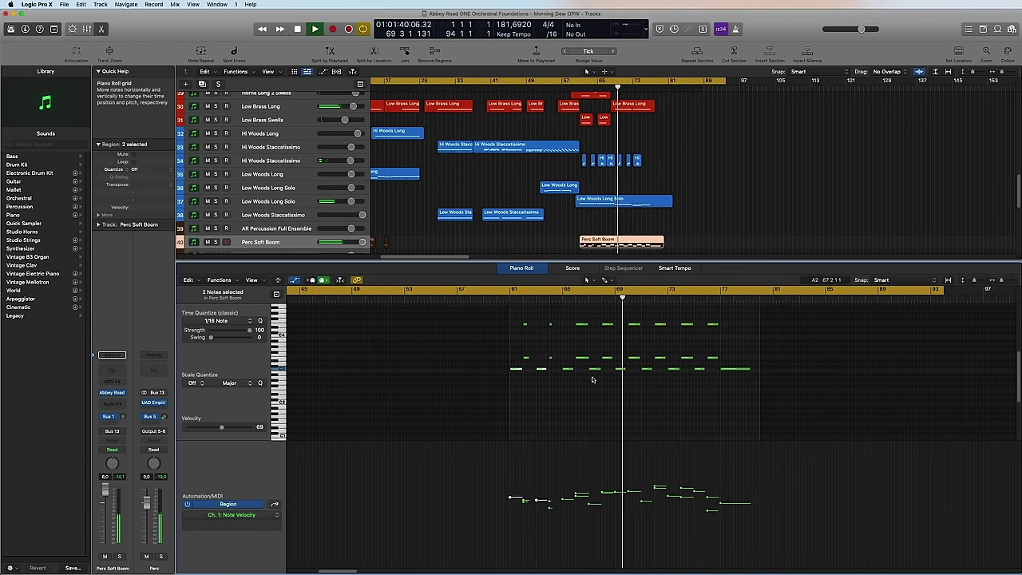
key("super+Right")
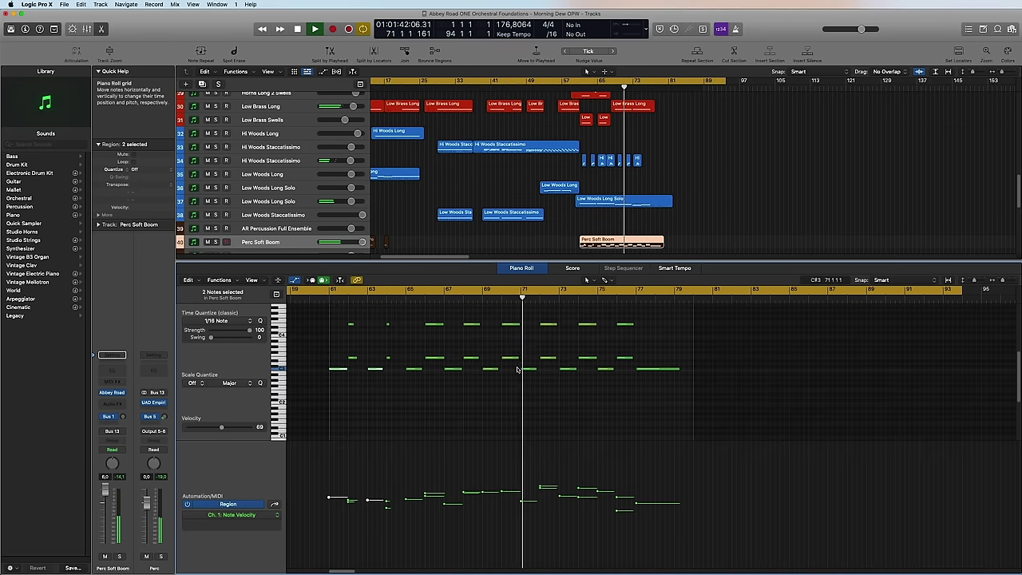
key("p")
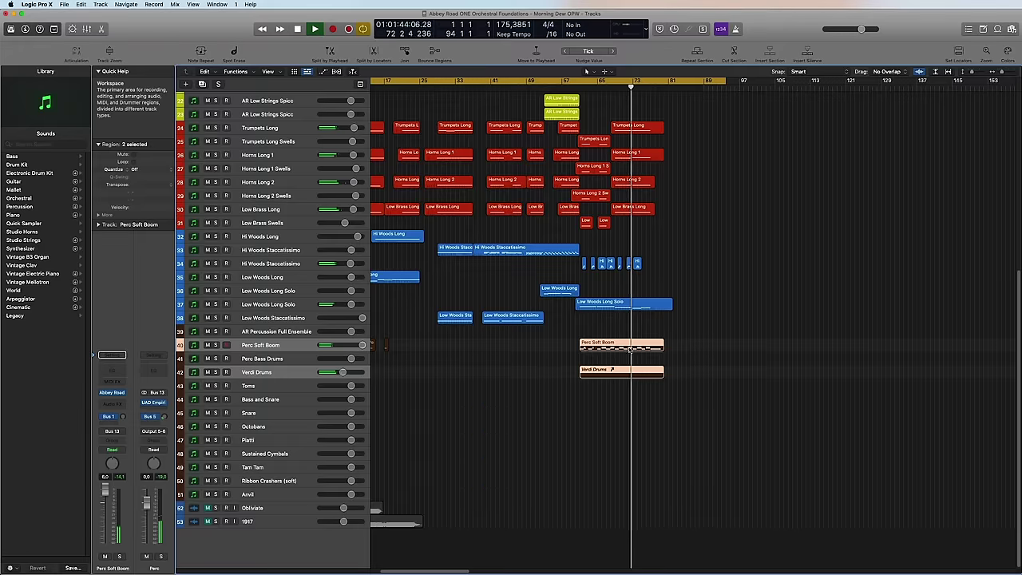
Step: Examine the closing string regions in the Piano Roll, cycling the automation lane through modulation and back to note velocity
scroll(624, 365, "up", 5)
left_click_drag(651, 359, 631, 196)
key("p")
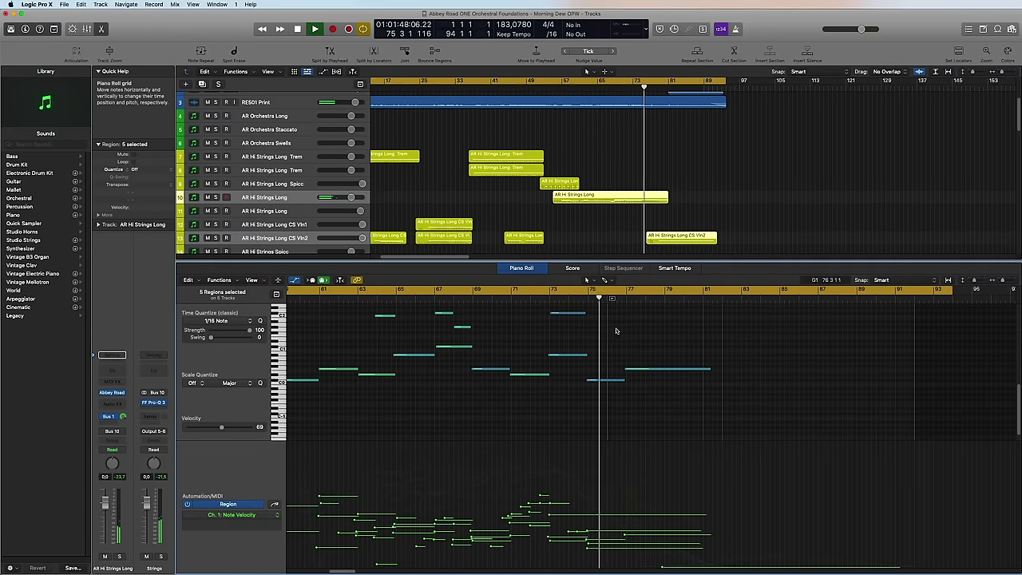
scroll(595, 328, "up", 2)
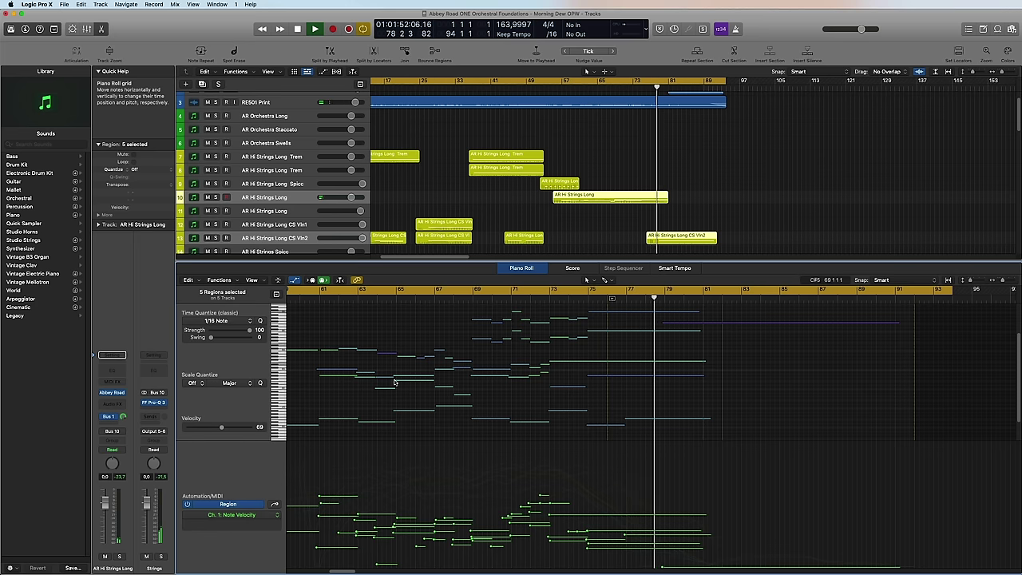
left_click(274, 503)
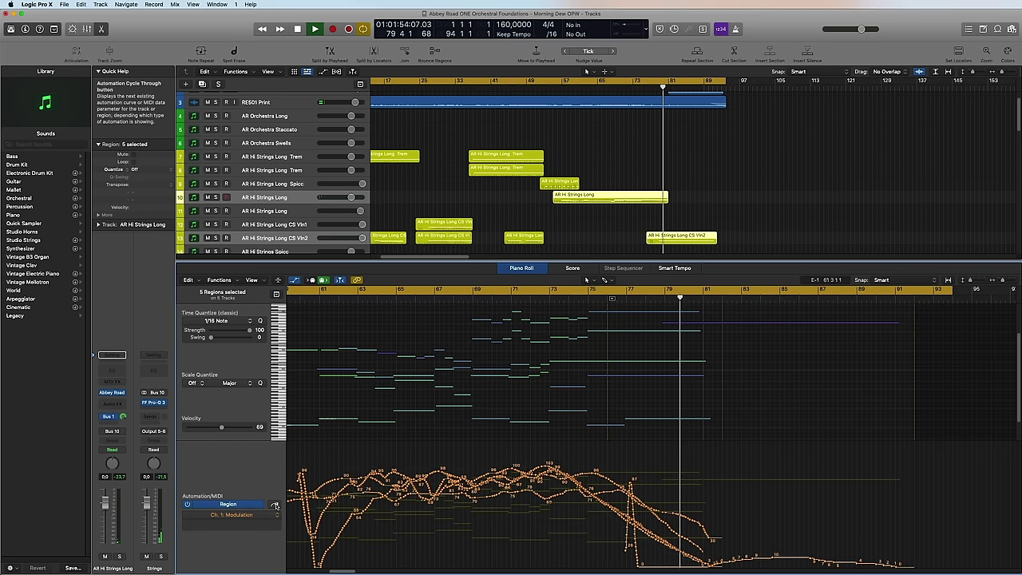
left_click(274, 504)
left_click(274, 504)
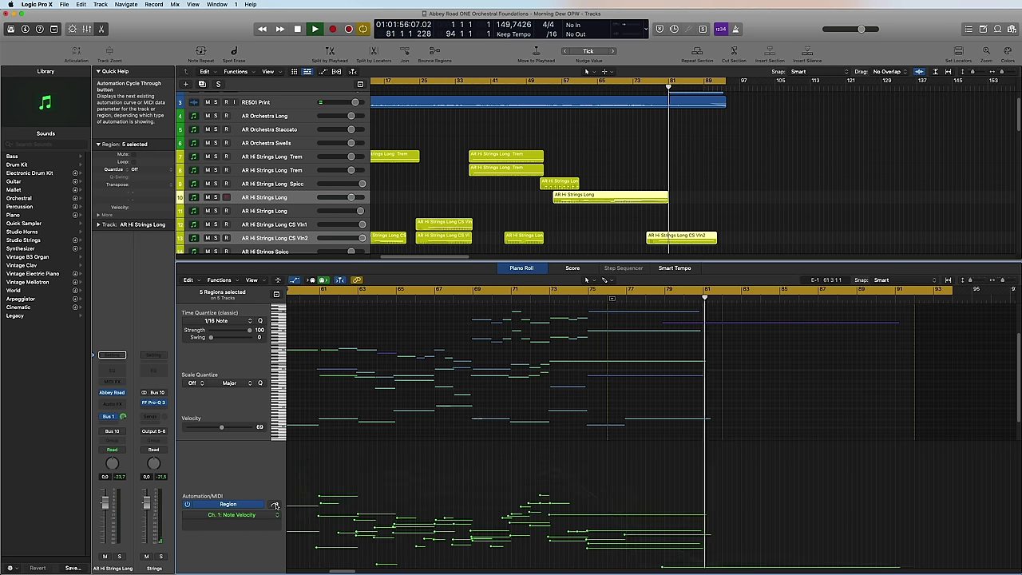
key("p")
Step: Fit more tracks in view, select the AR Orchestra Long track and open its Abbey Road One instrument
key("super+Up")
key("super+Up")
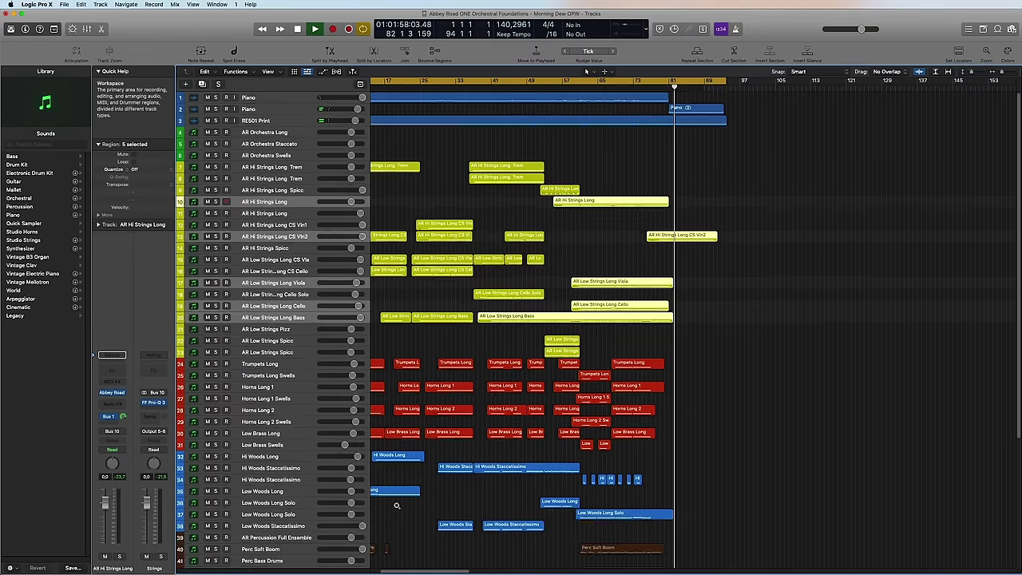
left_click(274, 128)
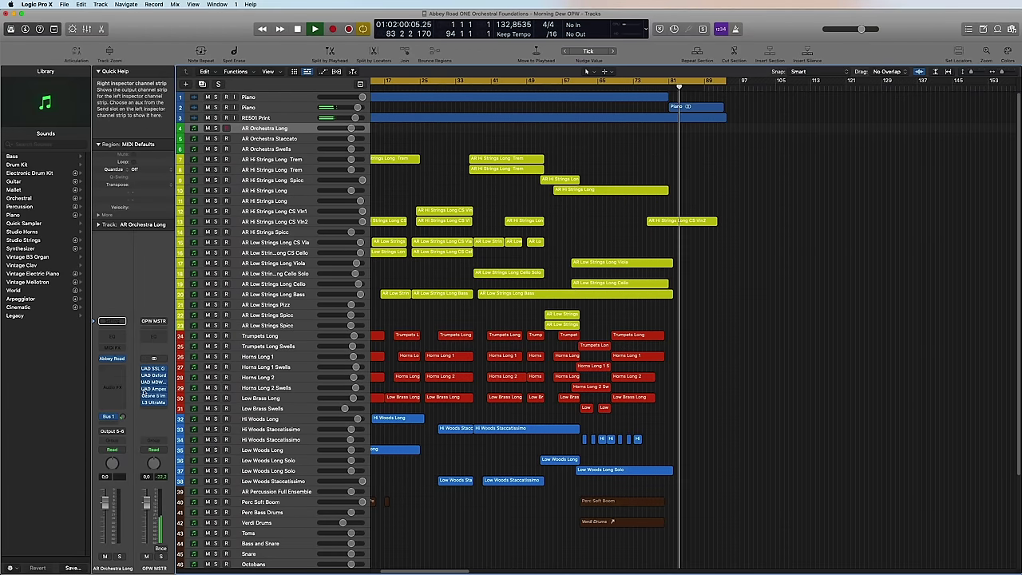
left_click(113, 361)
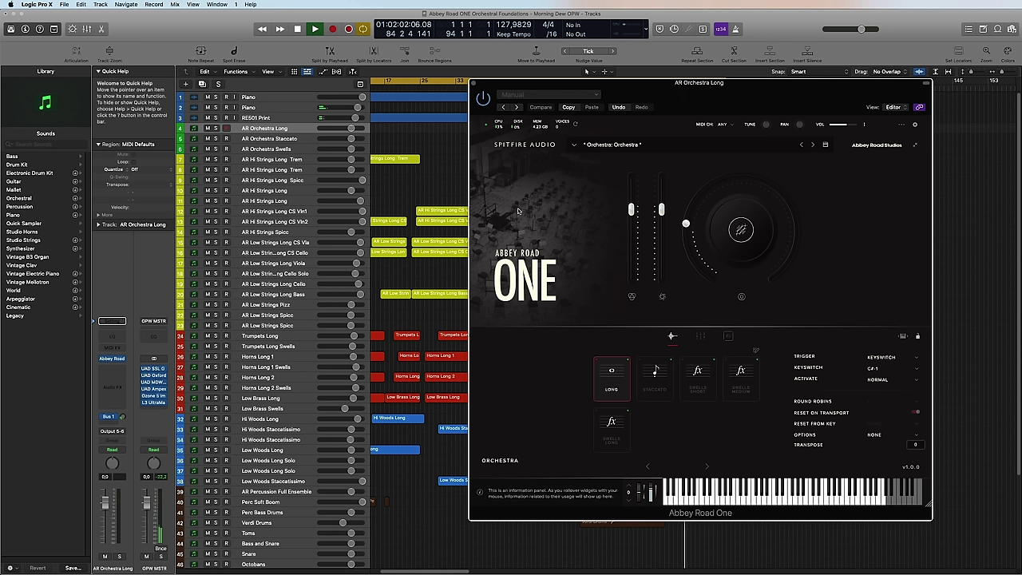